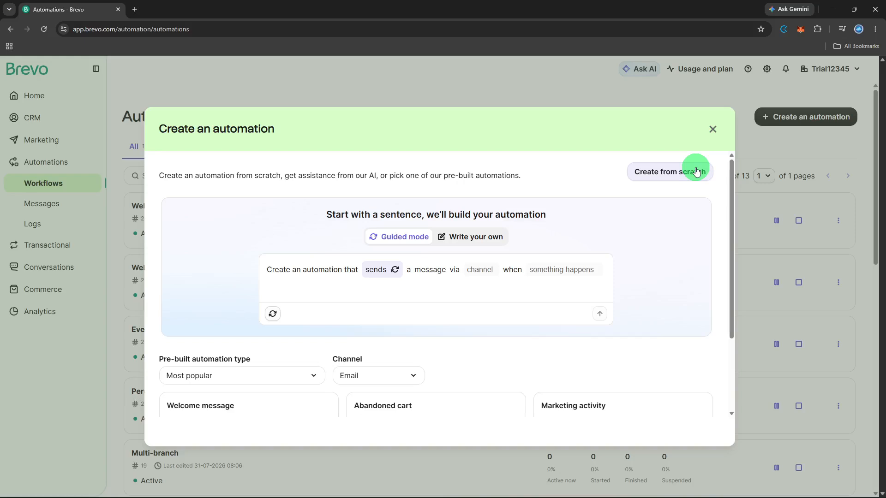
- Create an automation from scratch with a "Contact added to list" trigger set to the Customer #8 list, and save the trigger
left_click(696, 171)
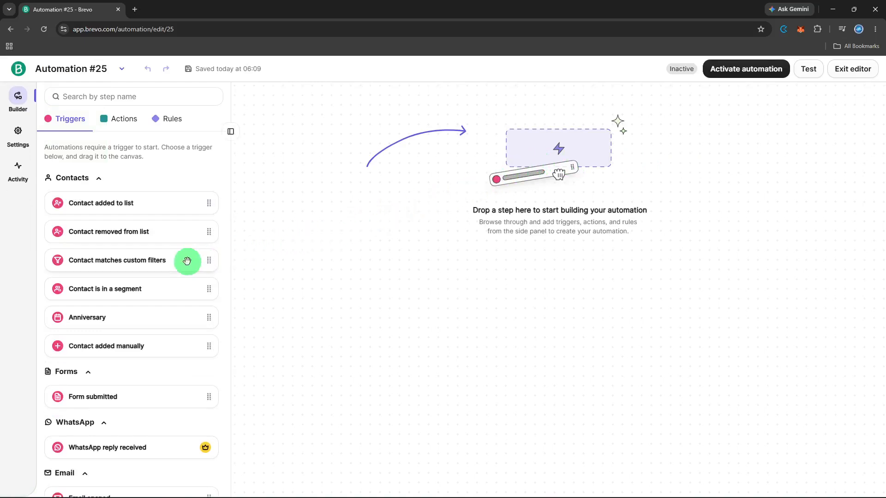
left_click(149, 198)
left_click_drag(149, 199, 545, 193)
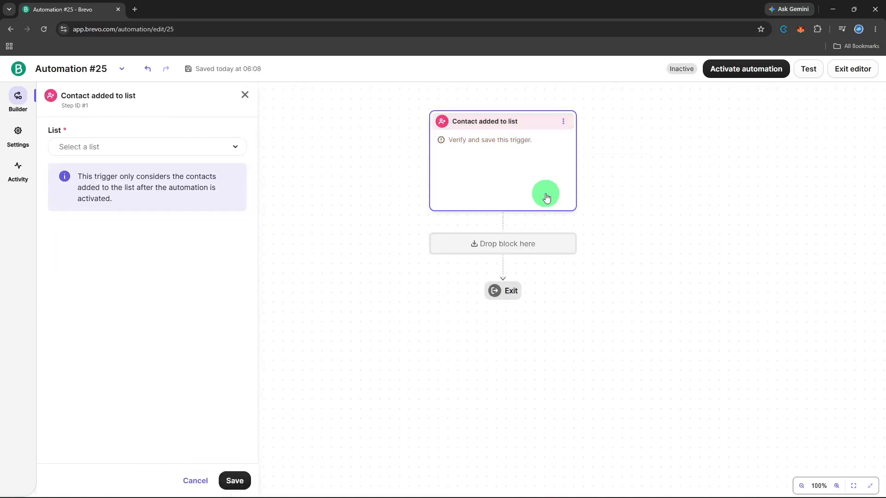
left_click(232, 147)
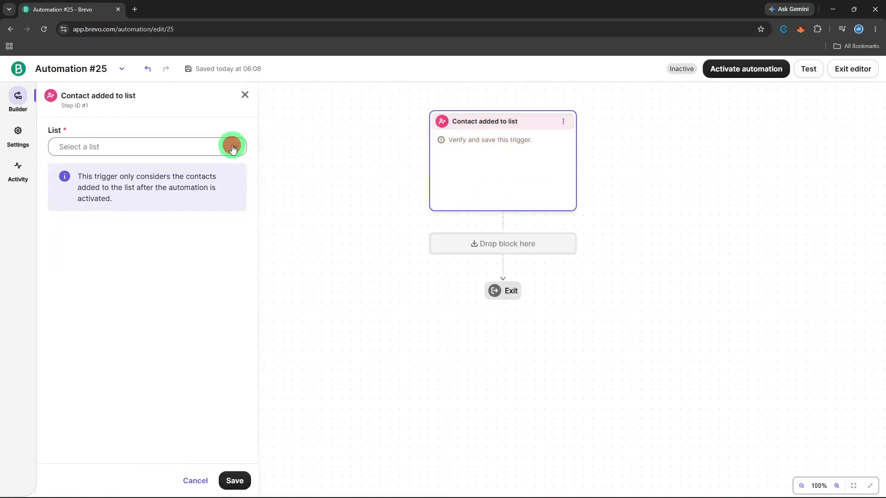
left_click(203, 208)
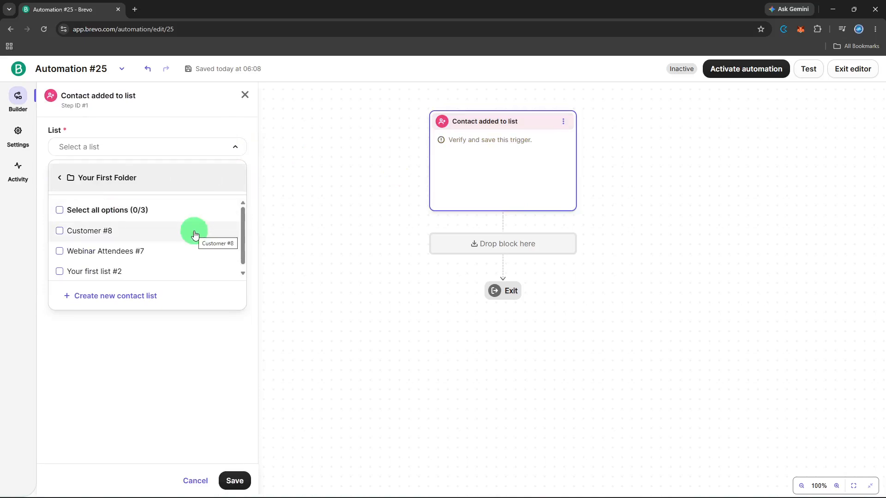
left_click(194, 233)
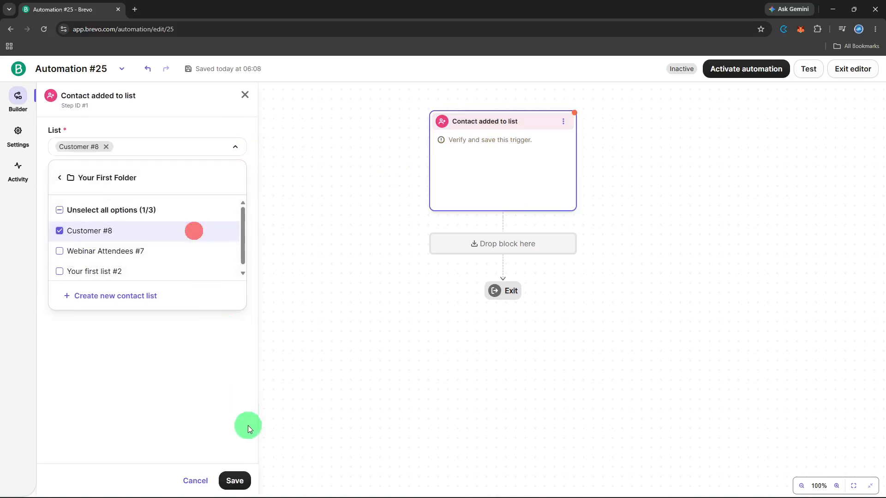
left_click(248, 485)
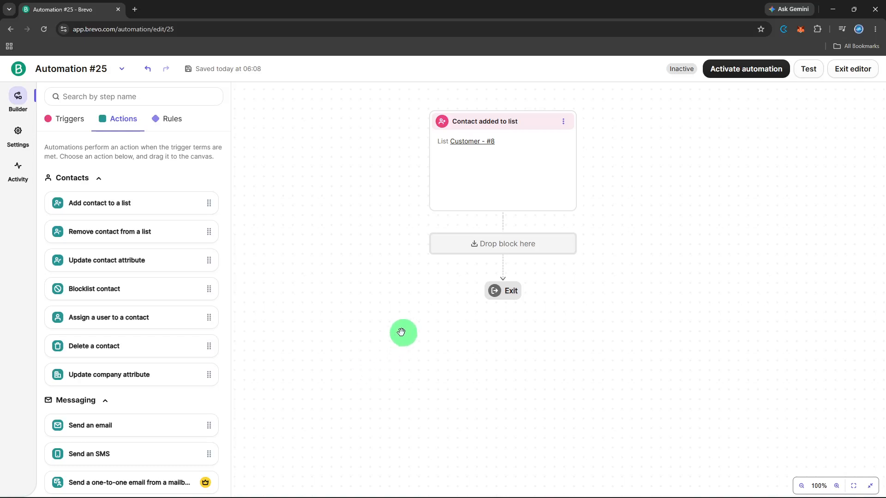
- Add a Time delay rule of 1 day below the trigger and save it
left_click(477, 250)
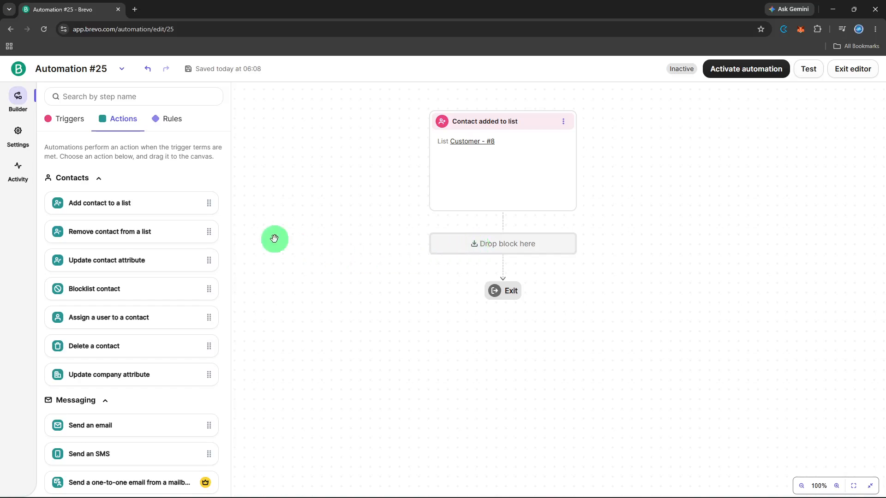
left_click(150, 114)
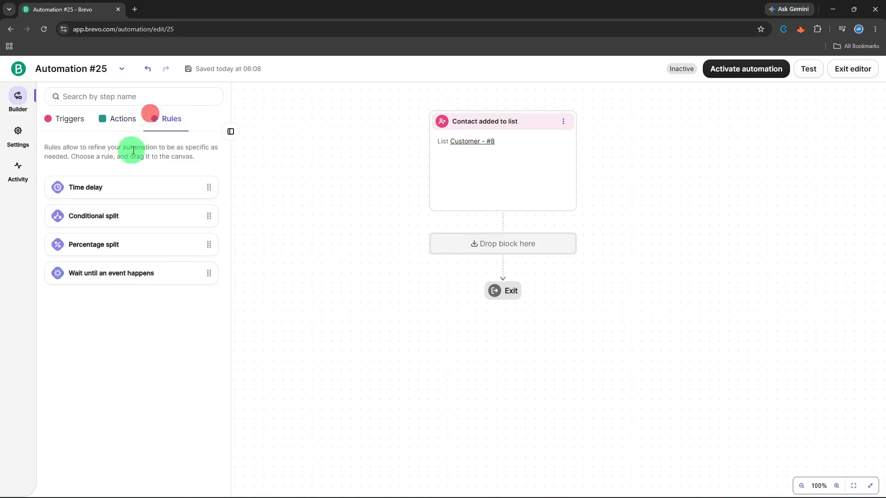
left_click_drag(114, 180, 502, 245)
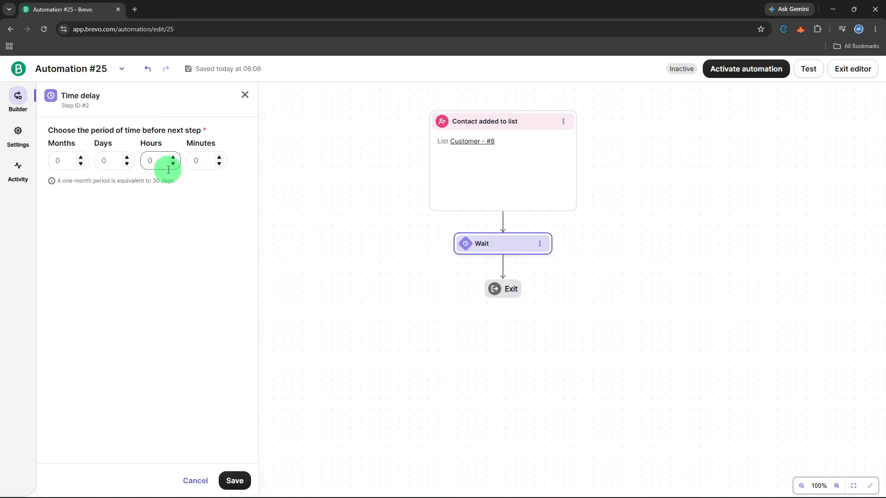
left_click(125, 159)
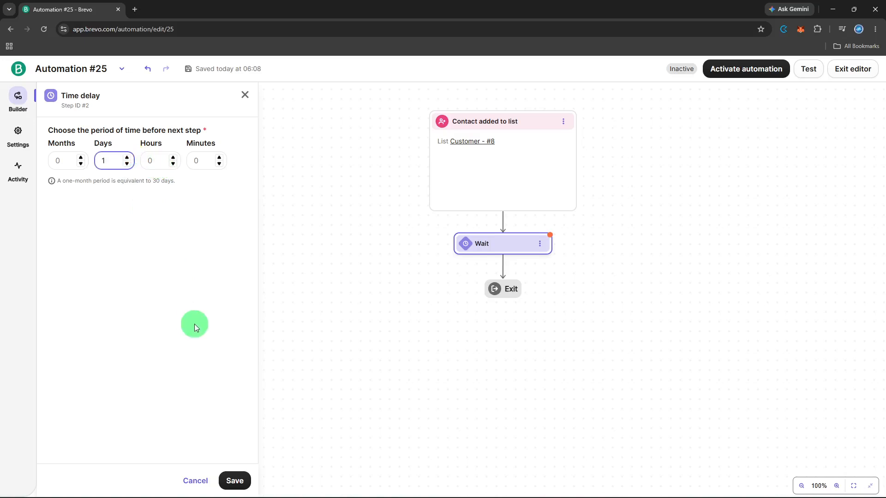
left_click(238, 482)
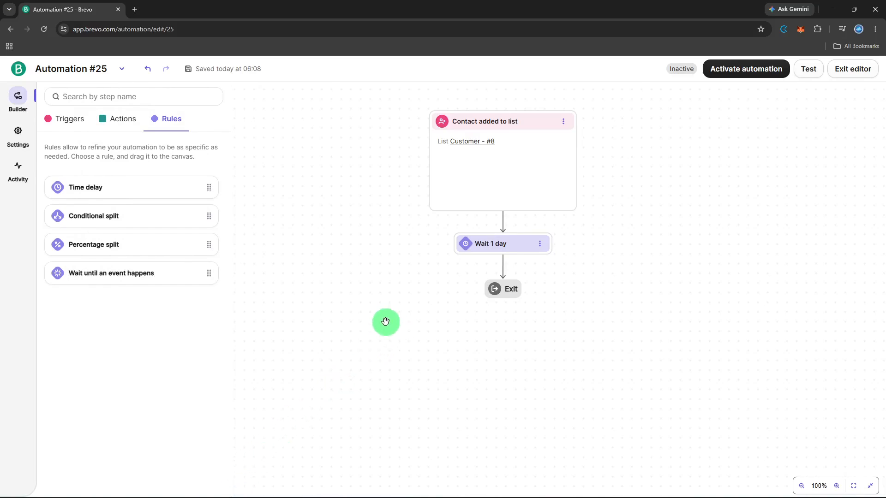
- Add a "Send an email" action after the 1-day wait and choose to sync it with an existing message
left_click(128, 119)
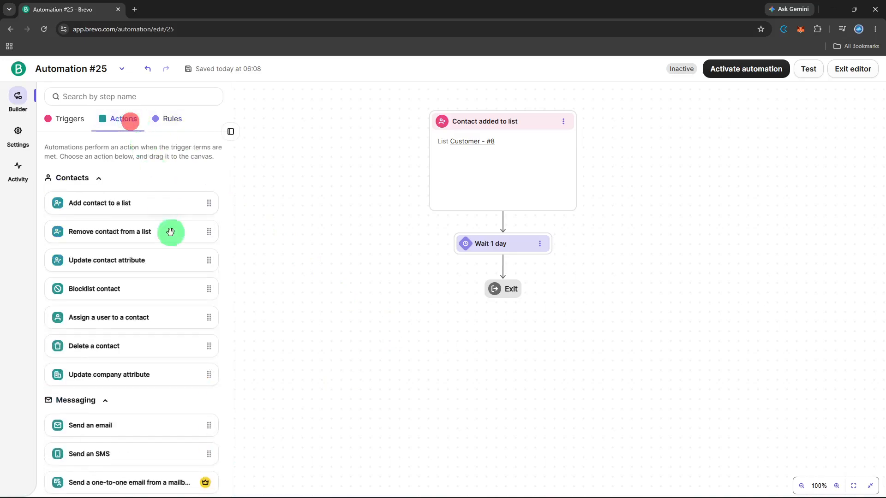
left_click(155, 426)
left_click_drag(155, 426, 541, 268)
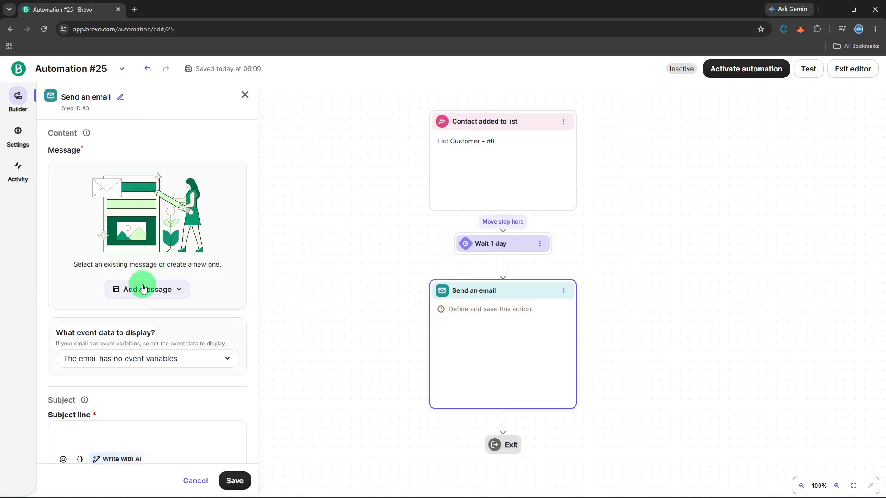
left_click(143, 289)
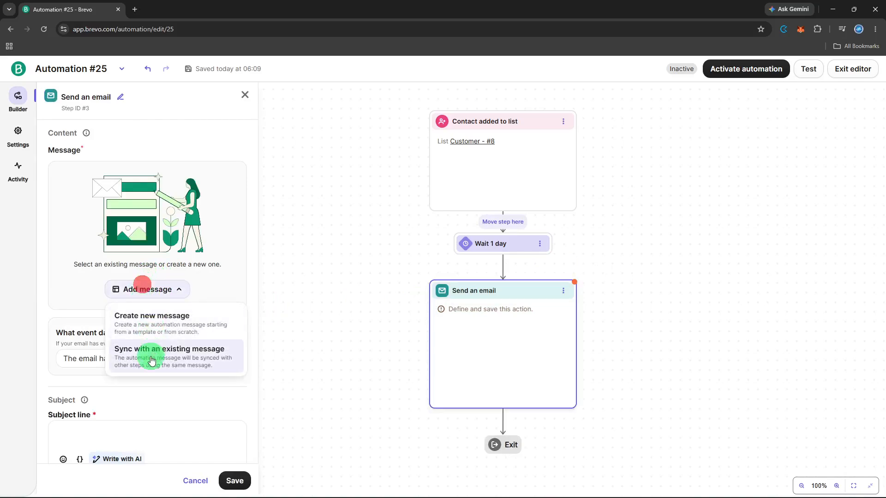
left_click(152, 359)
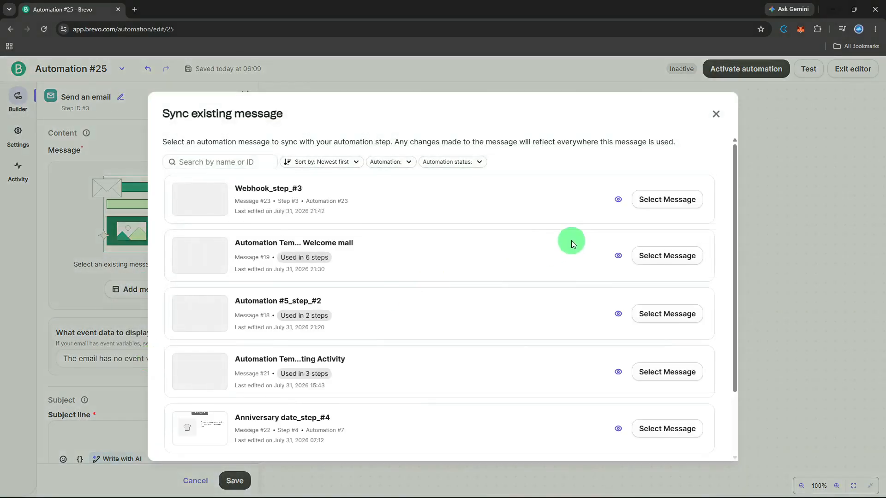
- Look through the existing messages, search them for "feed", and clear the search
scroll(571, 240, "down", 2)
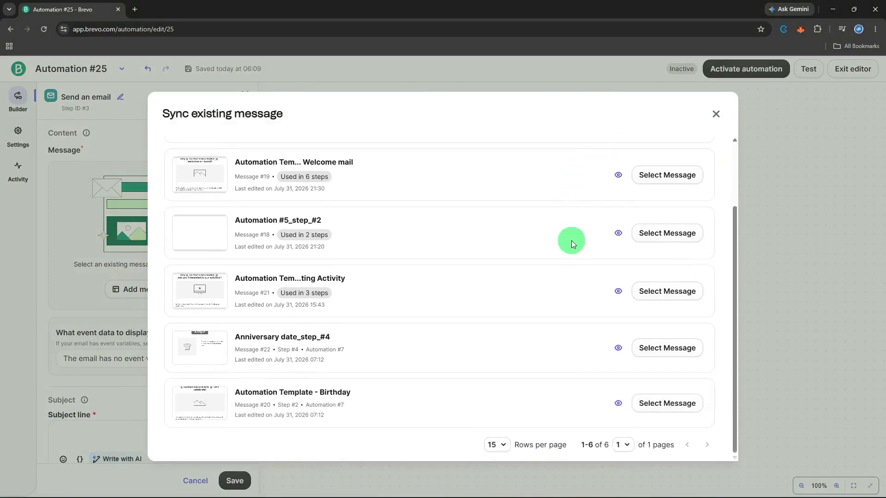
scroll(572, 240, "up", 3)
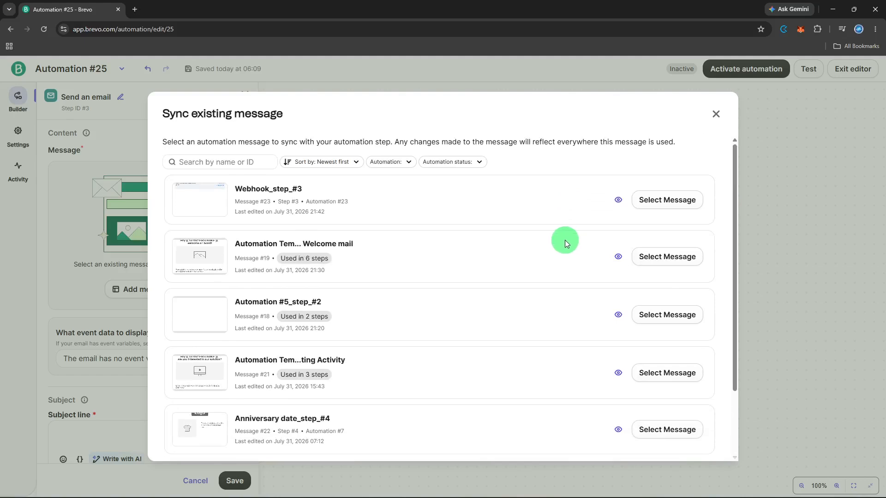
left_click(231, 161)
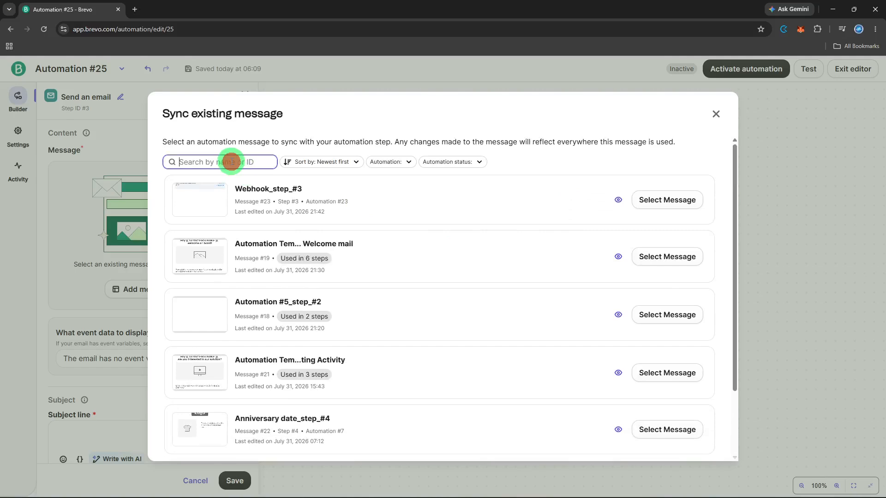
type("f")
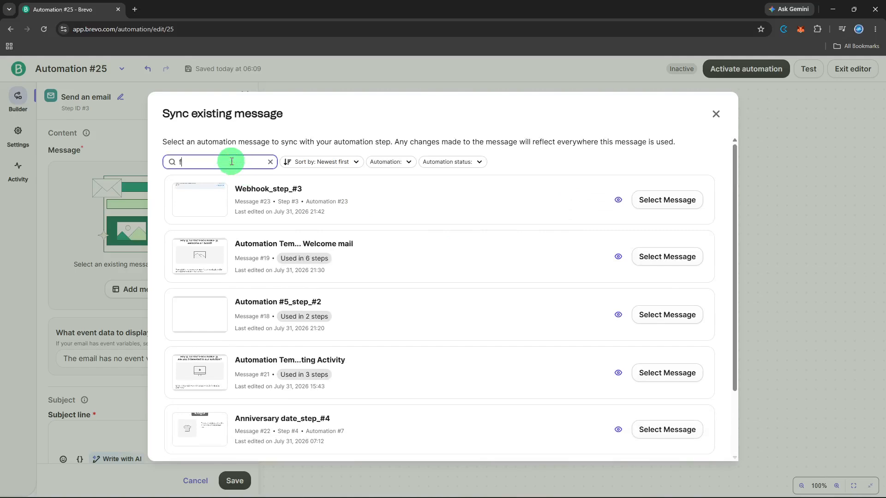
type("eed")
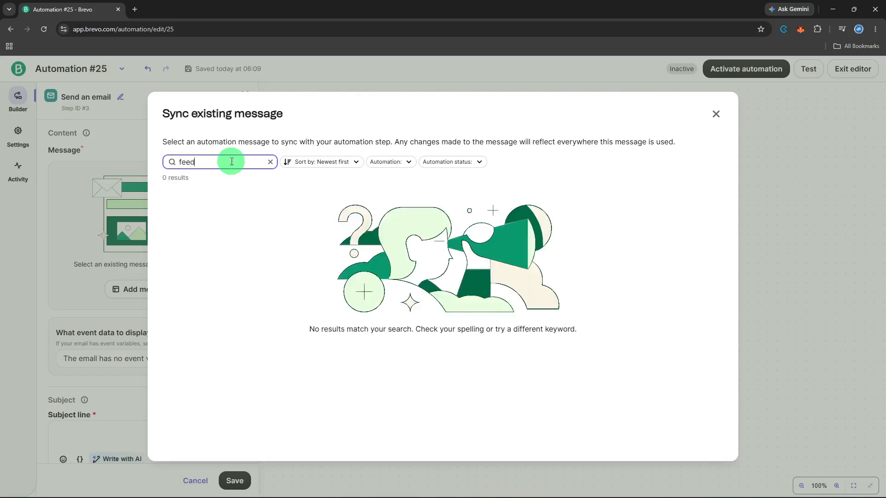
left_click(270, 162)
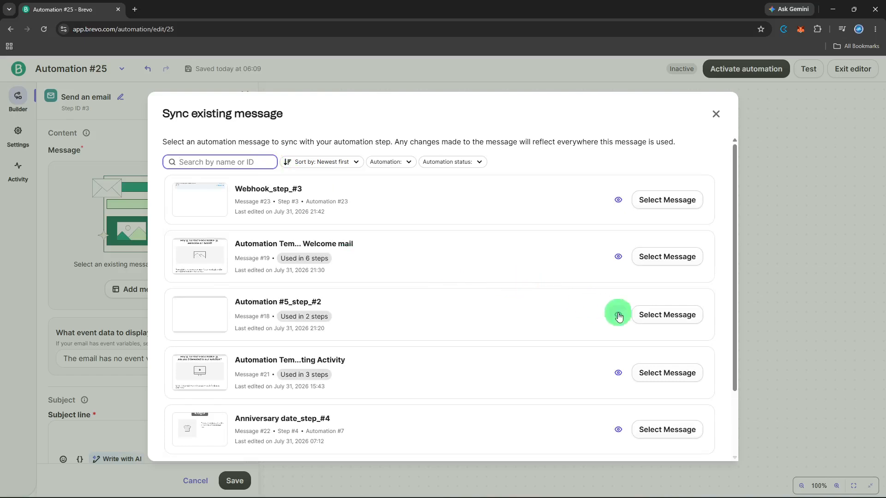
- Sync the email action with the message Automation #5_step_#2, review its subject and sender settings, and save the action
left_click(694, 315)
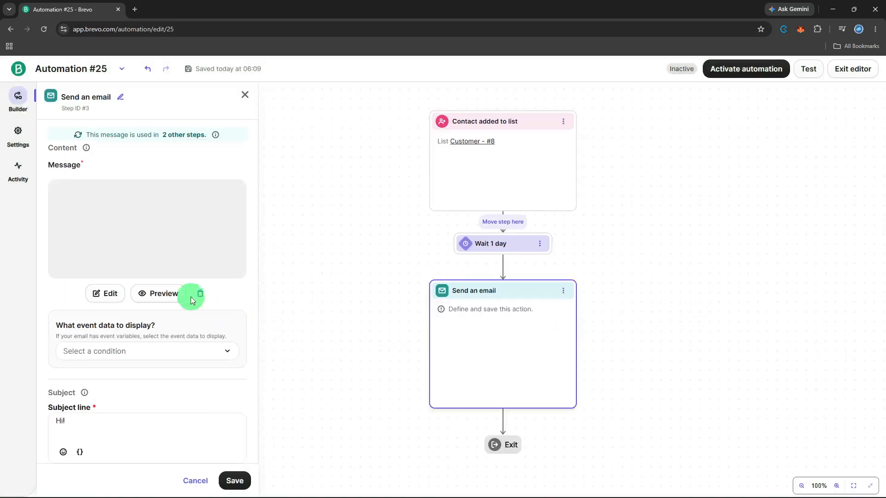
scroll(159, 302, "down", 1)
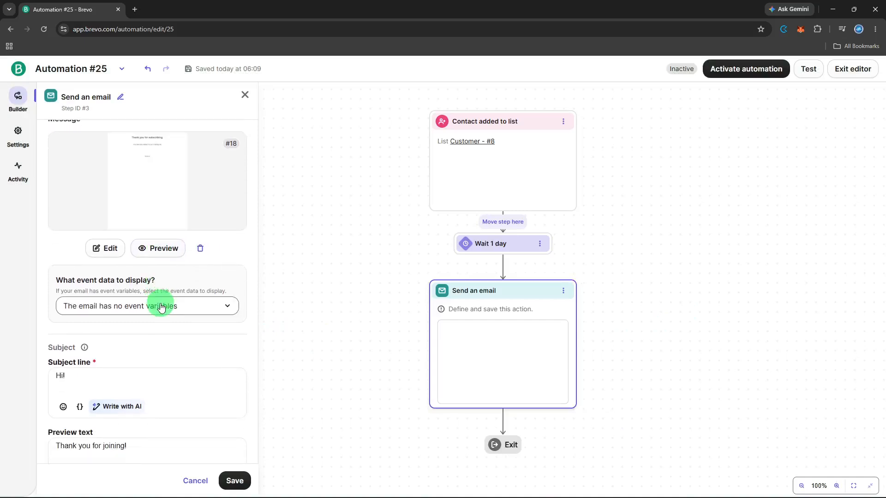
scroll(188, 346, "down", 2)
scroll(209, 376, "down", 2)
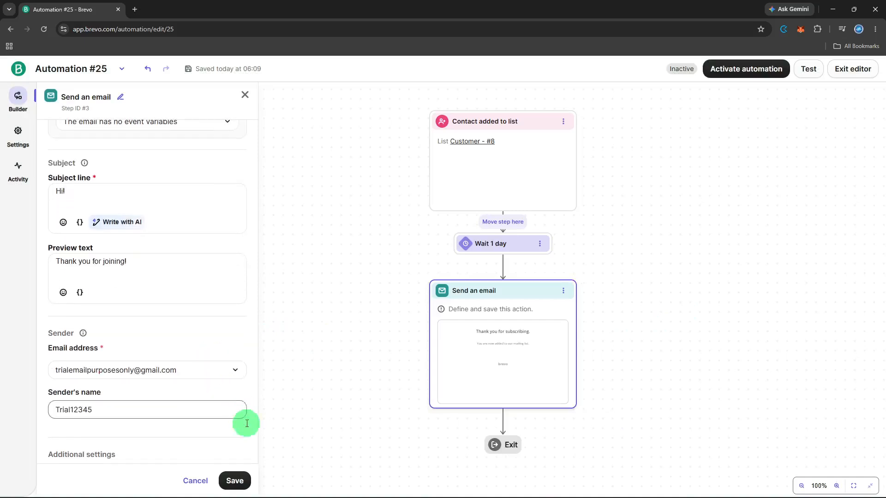
left_click(244, 480)
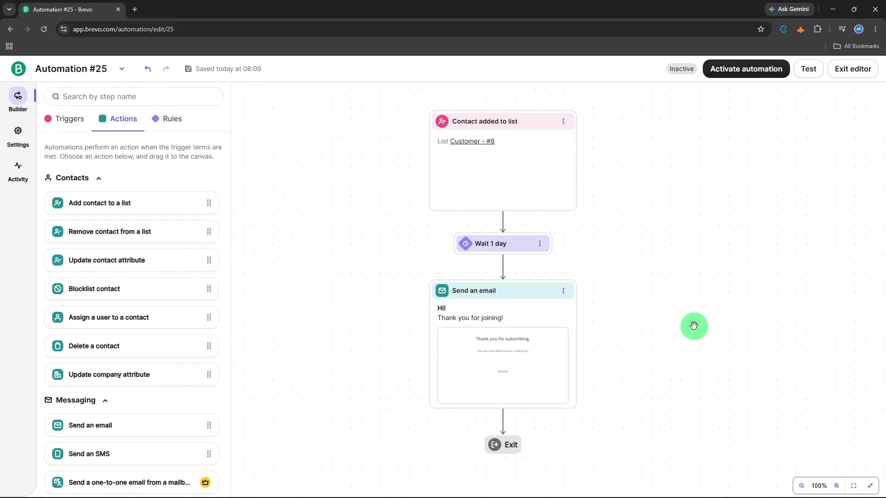
- Send a test of the automation's messages to the sample contact and close the test results
left_click(809, 68)
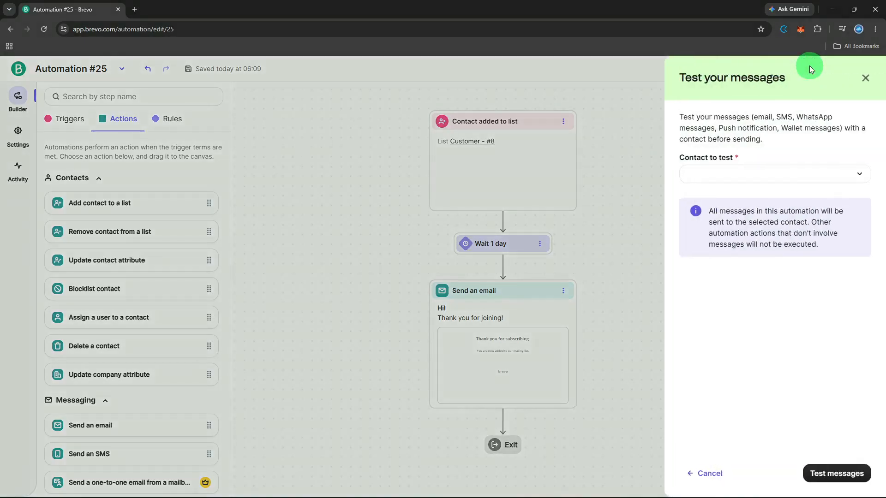
left_click(792, 174)
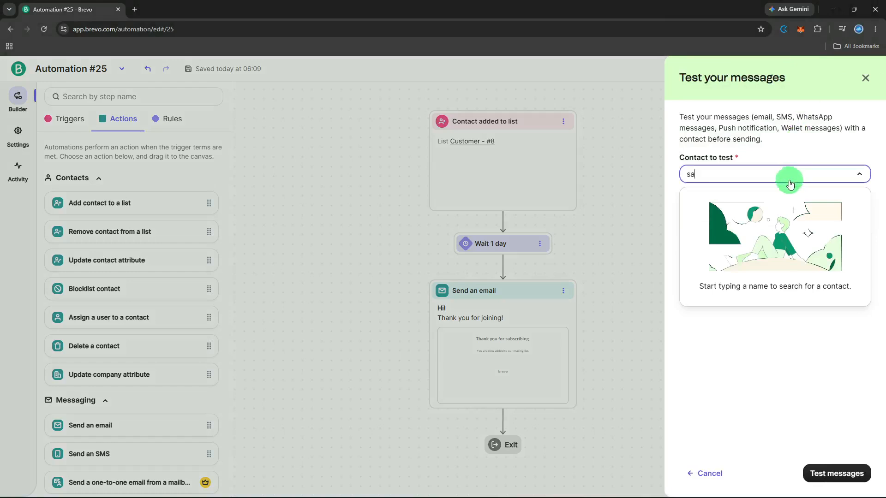
left_click(780, 201)
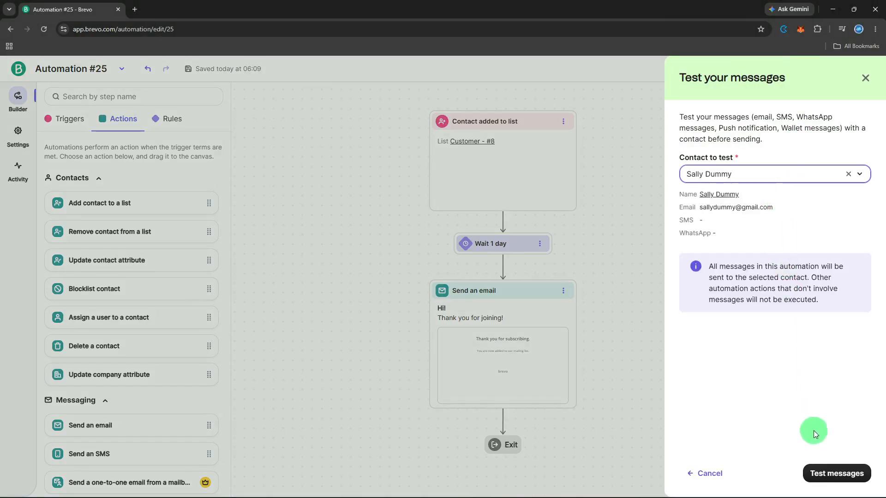
left_click(822, 473)
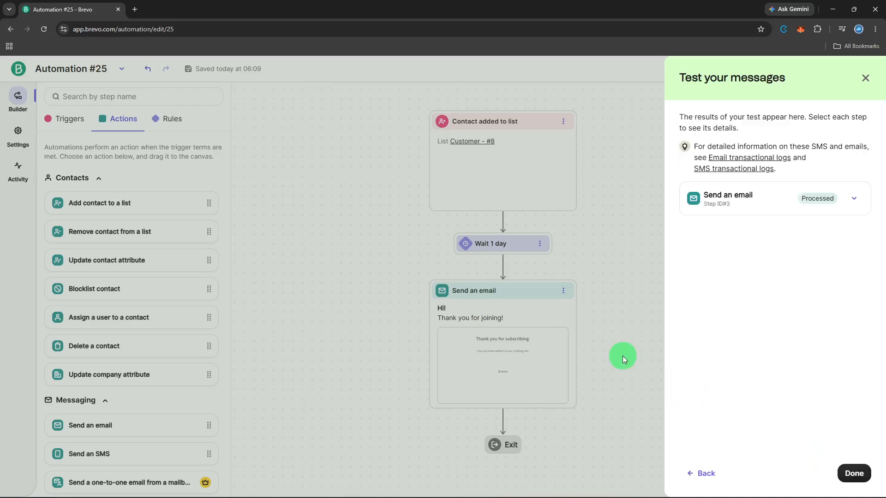
left_click(851, 473)
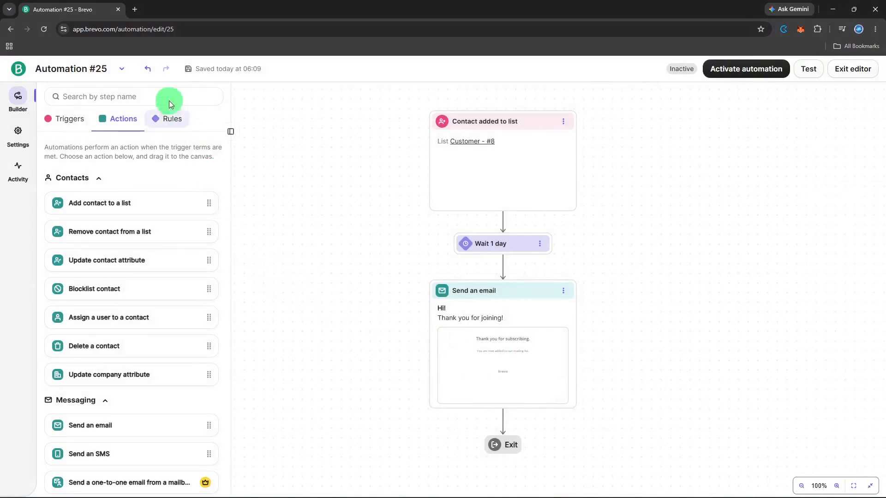
- Rename the automation to "Feedback!"
left_click(115, 71)
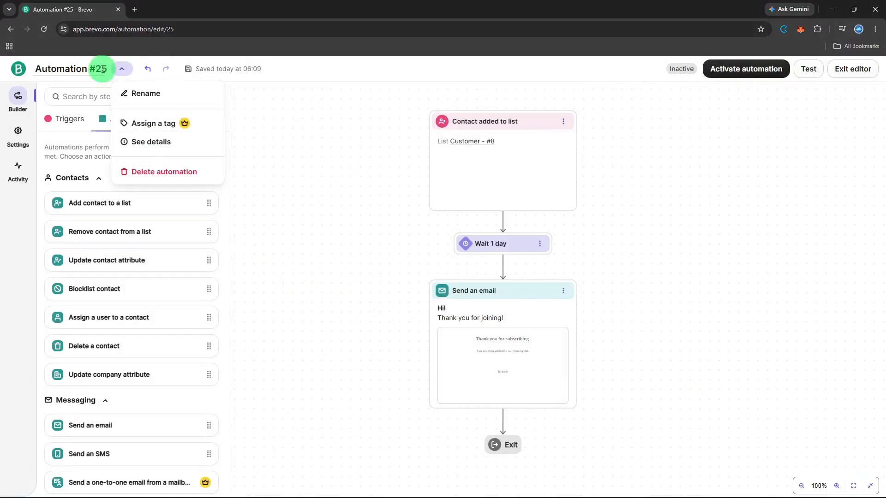
left_click(128, 94)
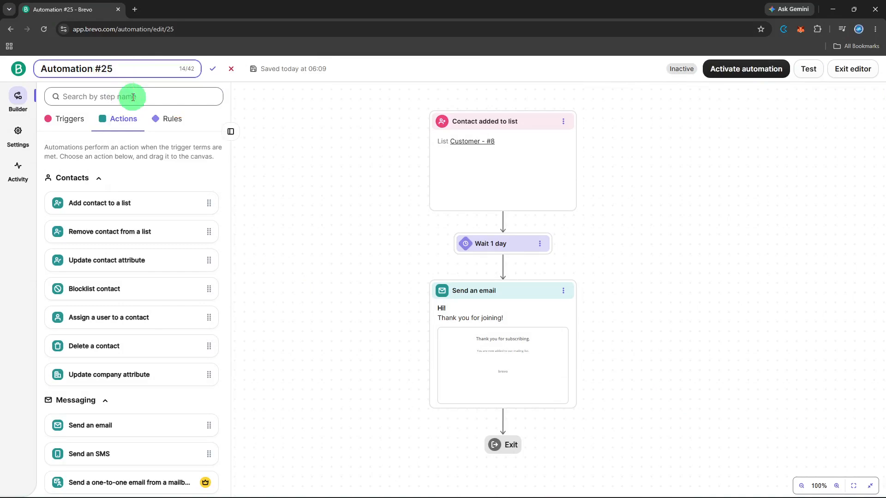
key("ctrl+a")
key("BackSpace")
type("Feedbacl")
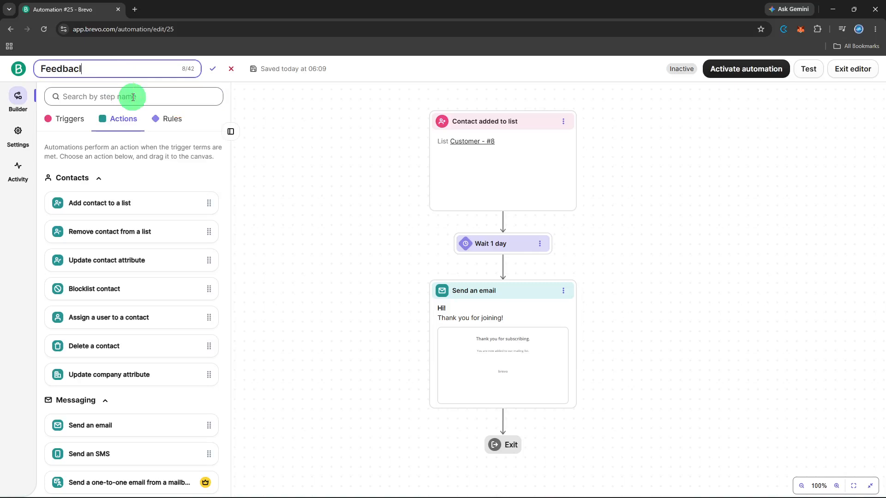
key("BackSpace")
key("BackSpace")
type("k!")
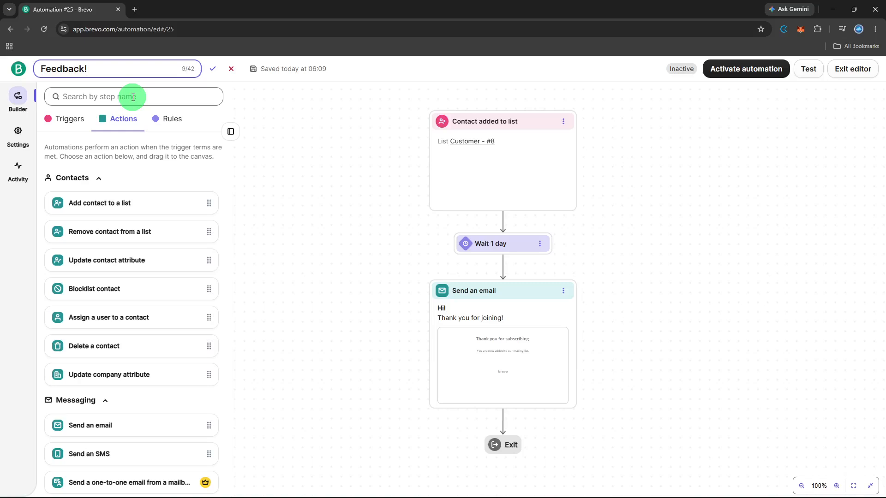
left_click(212, 69)
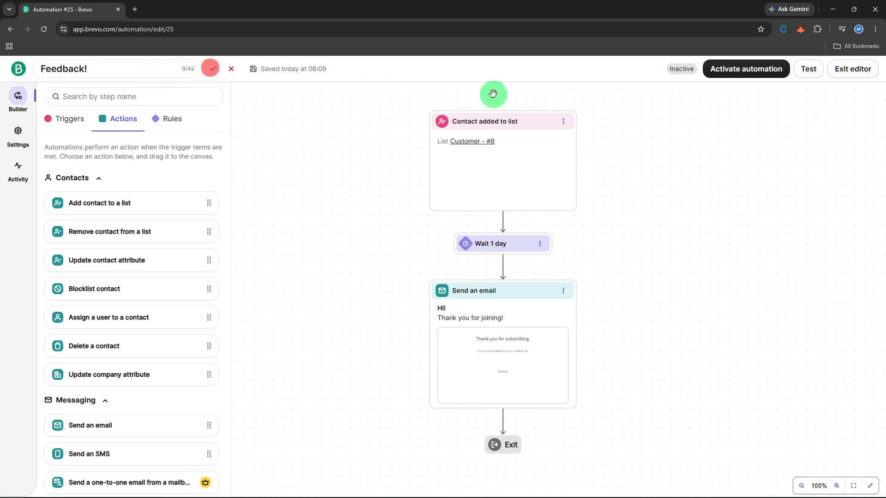
- Activate the Feedback! automation
left_click(754, 77)
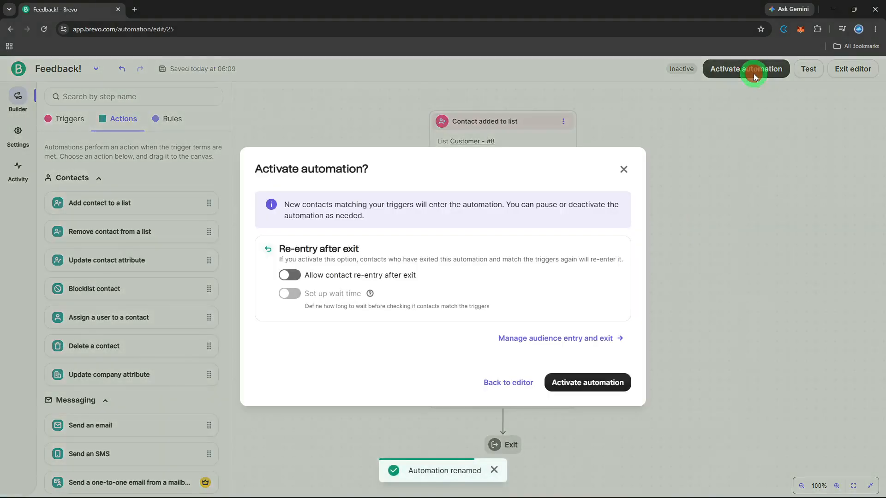
left_click(586, 391)
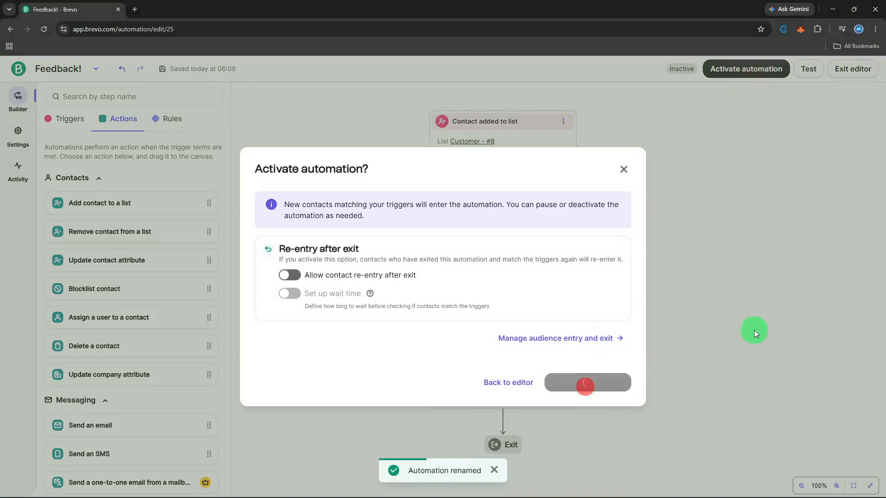